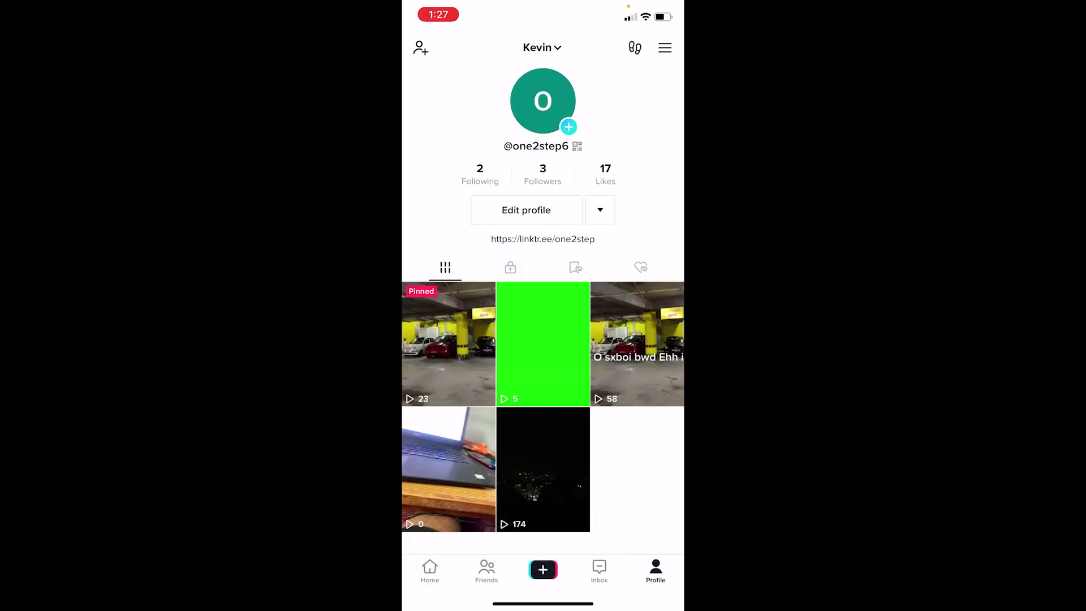
Bring Chrome to the front and load the linktr.ee/admin page
left_click_drag(543, 604, 542, 339)
left_click(527, 297)
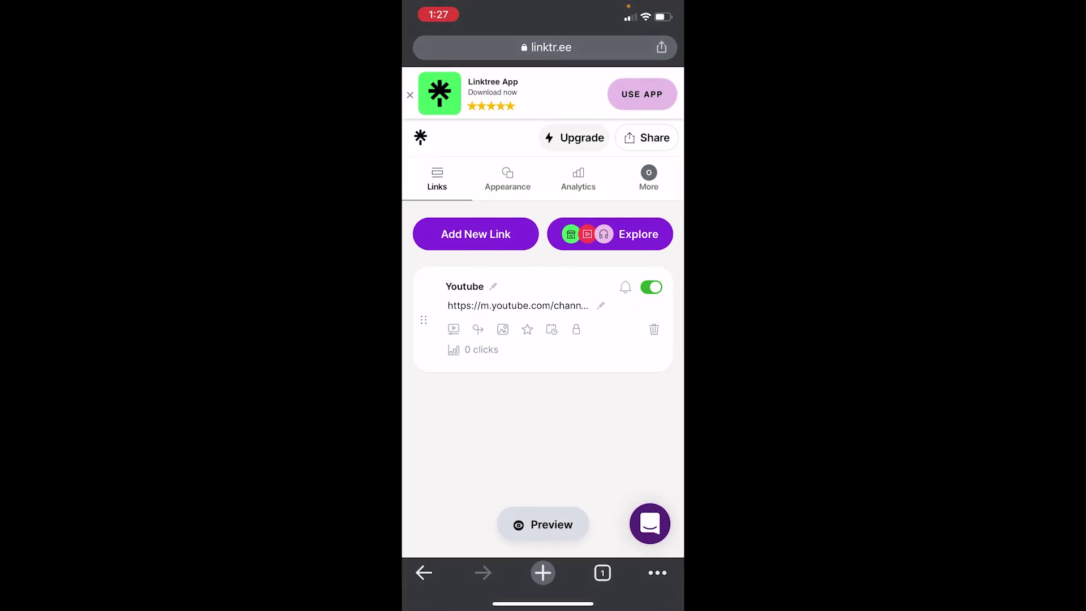
left_click(543, 47)
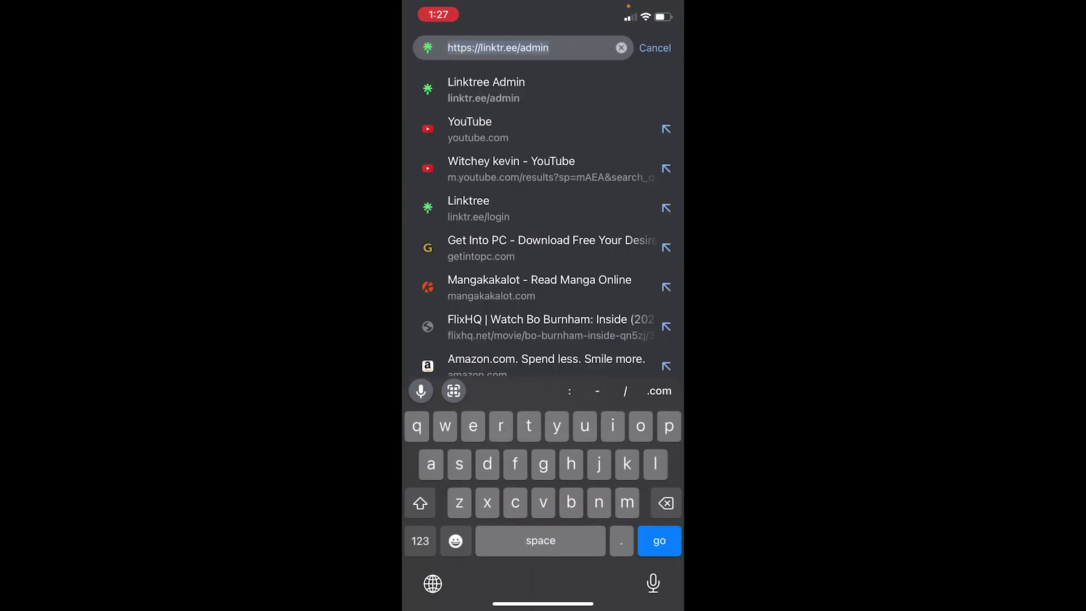
key("Return")
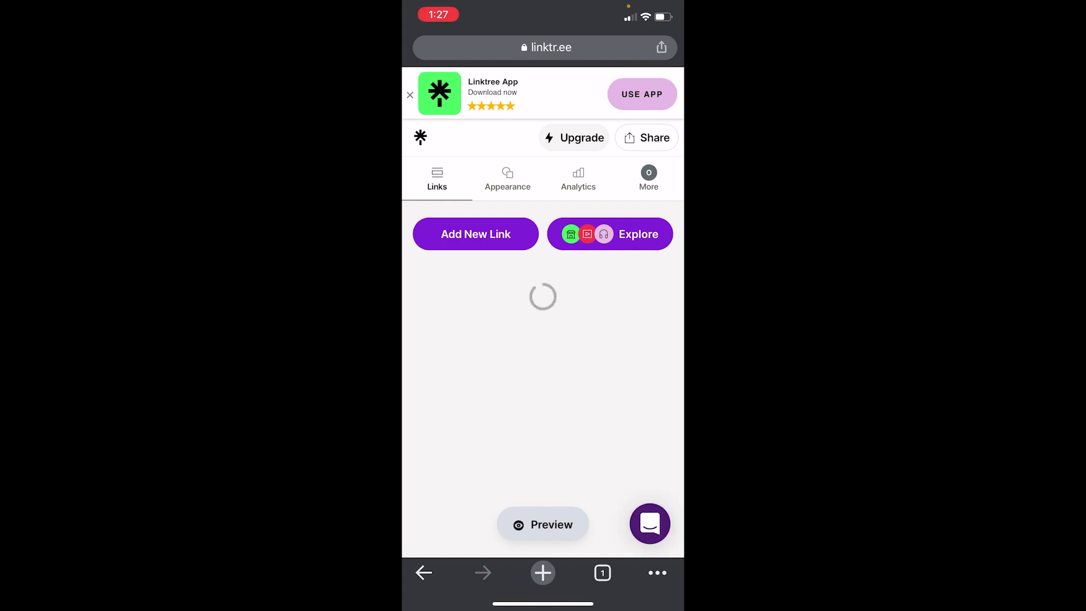
Add a new Linktree link titled Website pointing to Witcheykevin.com
left_click(476, 233)
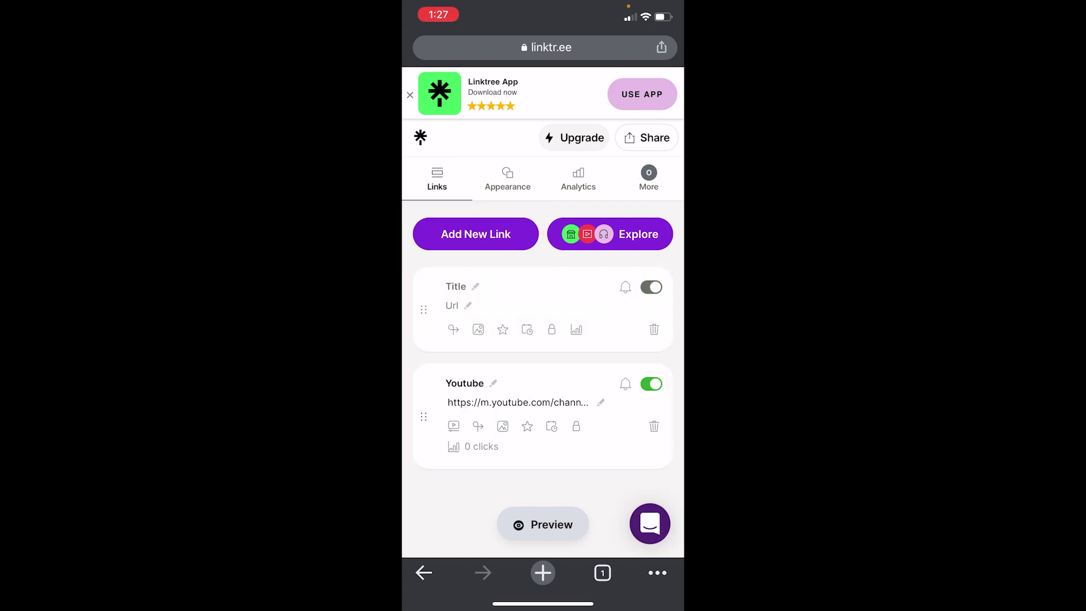
type("W")
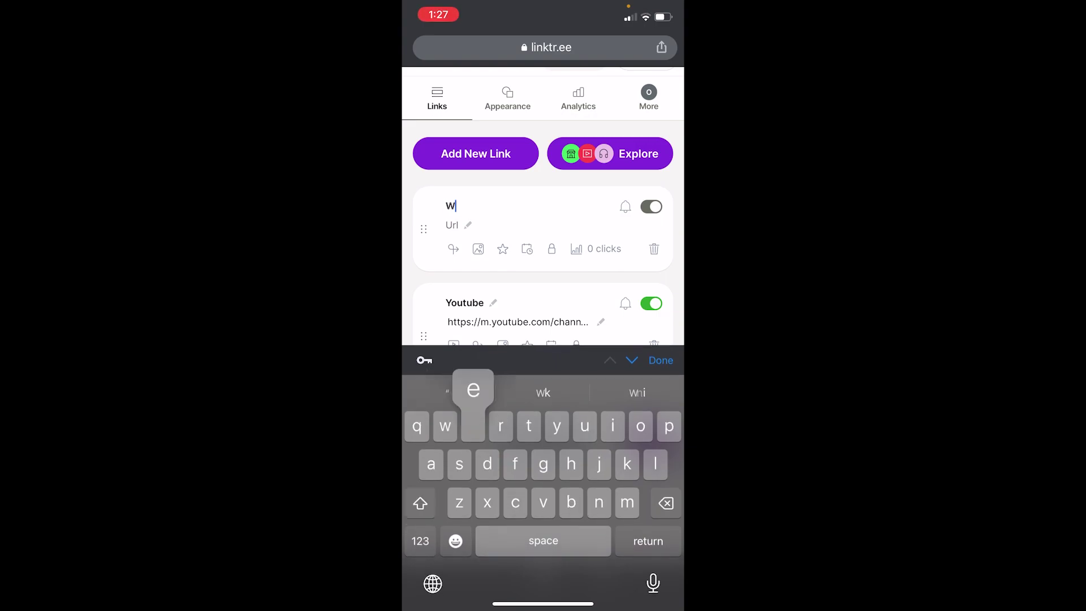
type("ebsite")
key("Return")
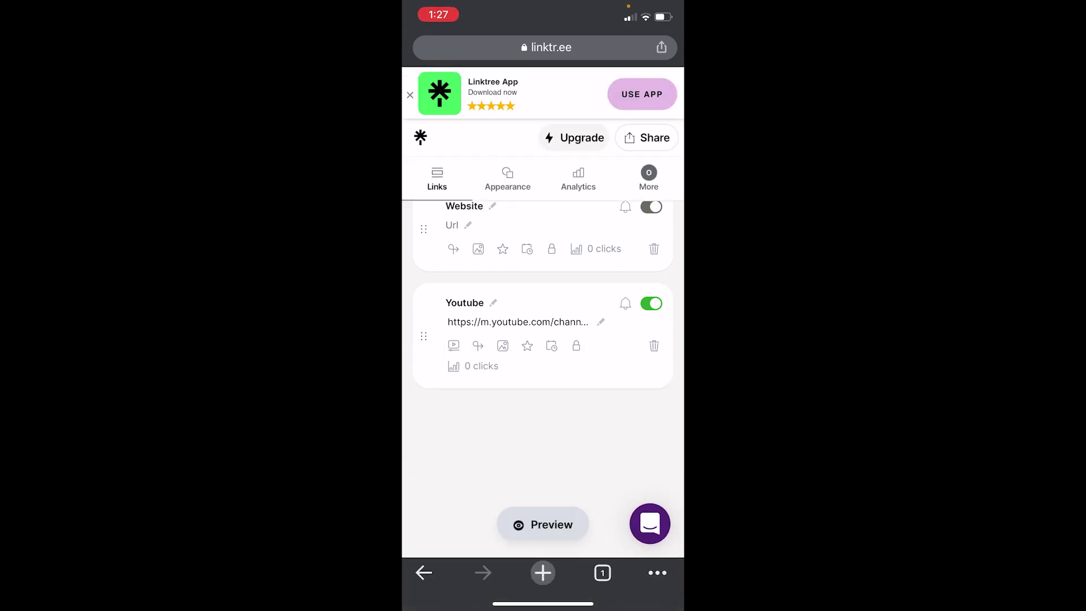
left_click(453, 225)
type("Wit")
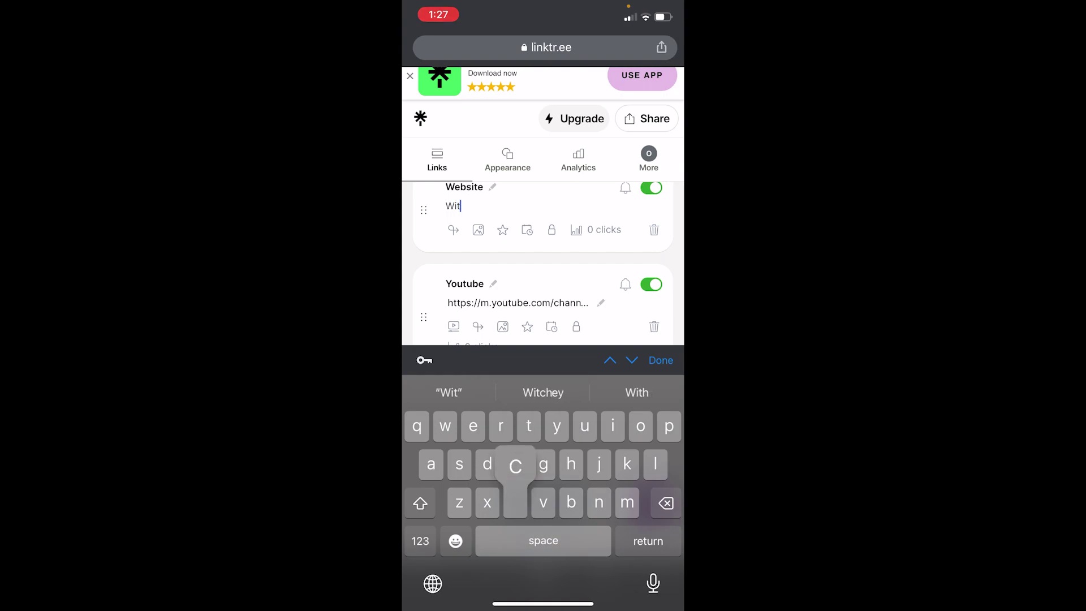
type("cheyk")
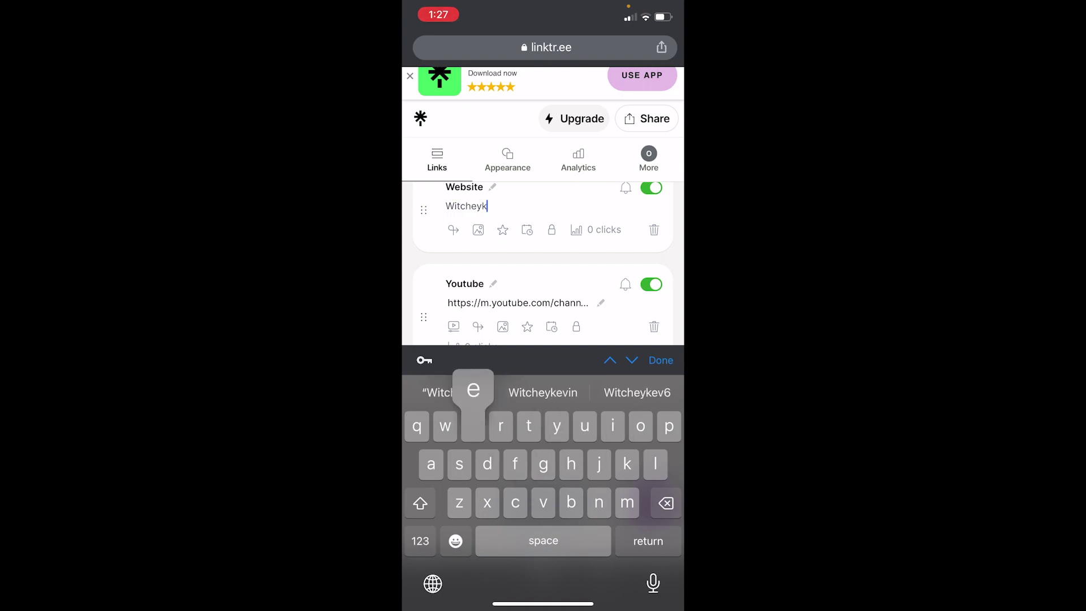
type("evin.")
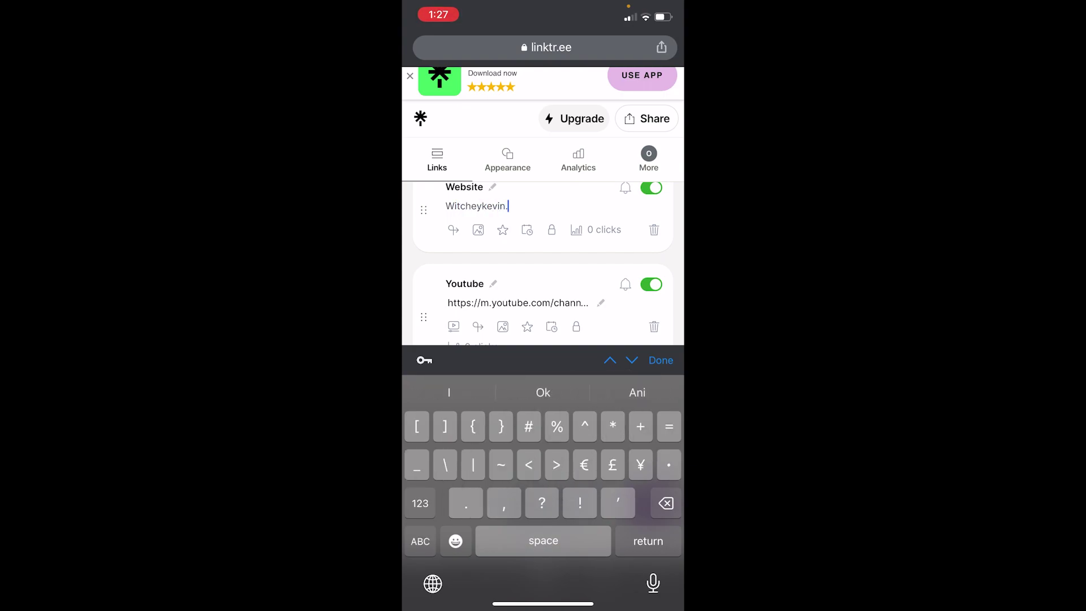
left_click(419, 540)
type("com")
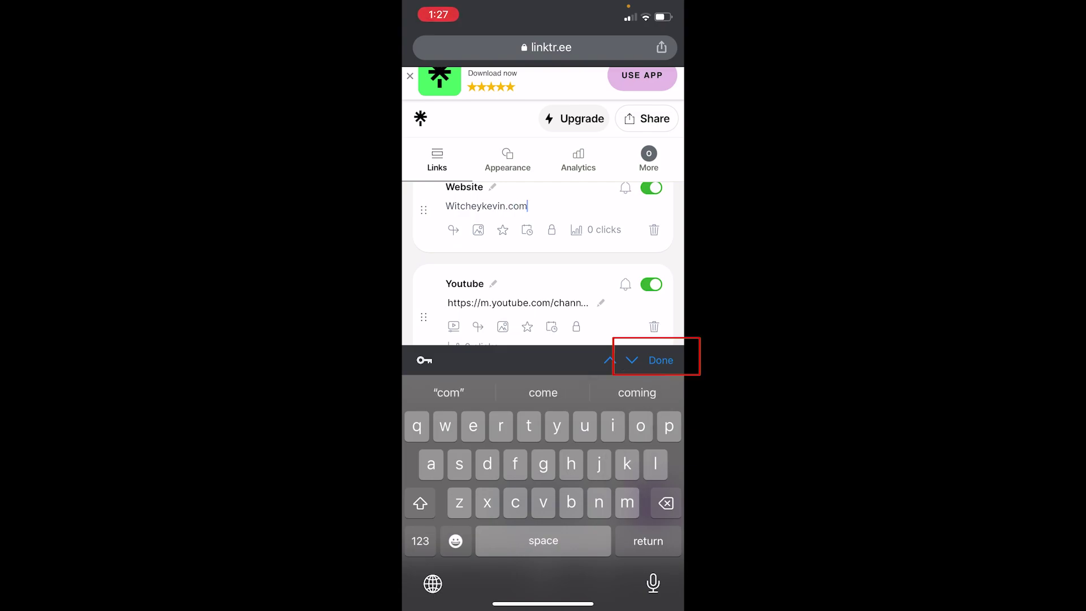
left_click(660, 360)
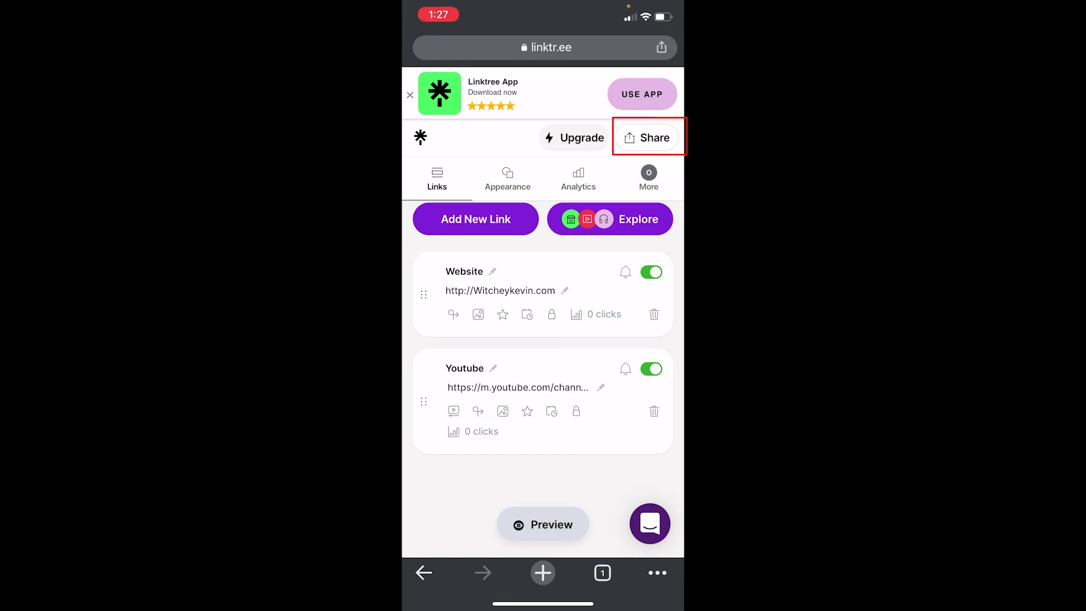
Copy linktr.ee/one2step from the Linktree Share menu, then open TikTok's Edit profile screen
left_click(647, 138)
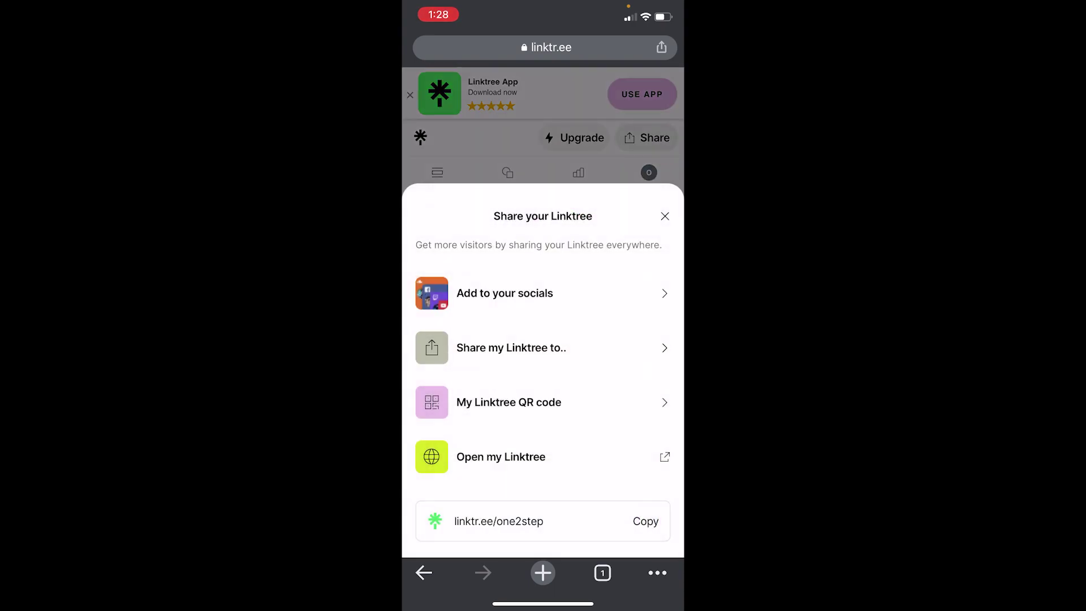
left_click(644, 521)
left_click_drag(543, 604, 543, 339)
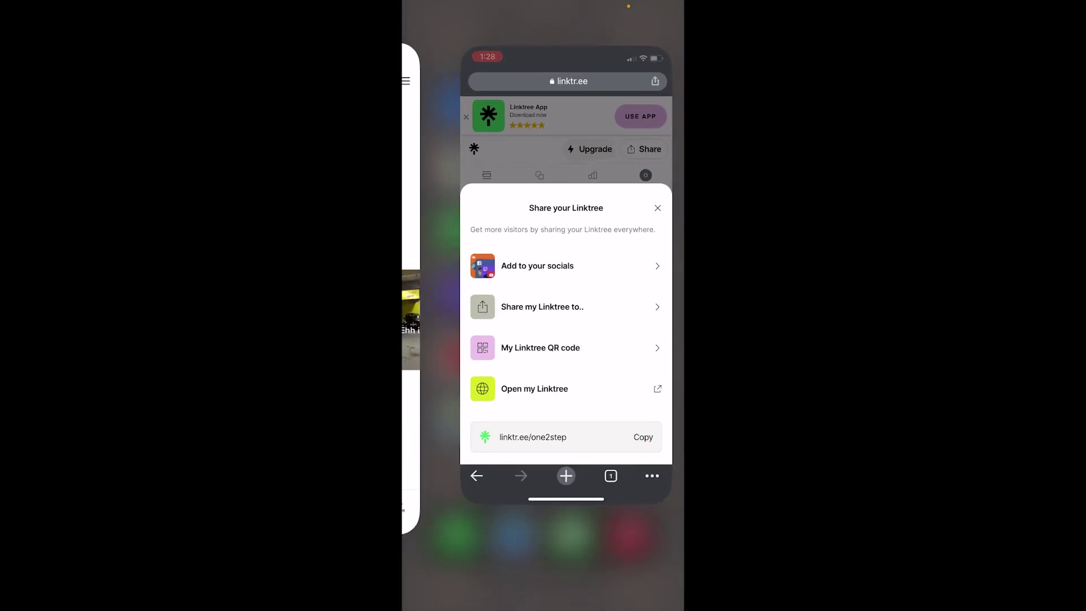
left_click(543, 298)
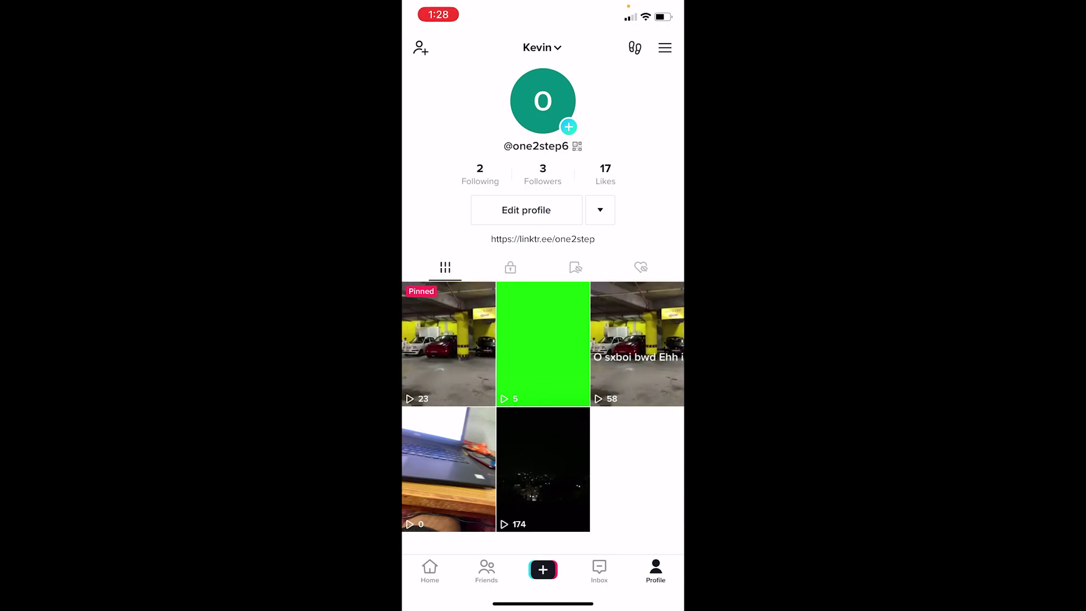
left_click(526, 210)
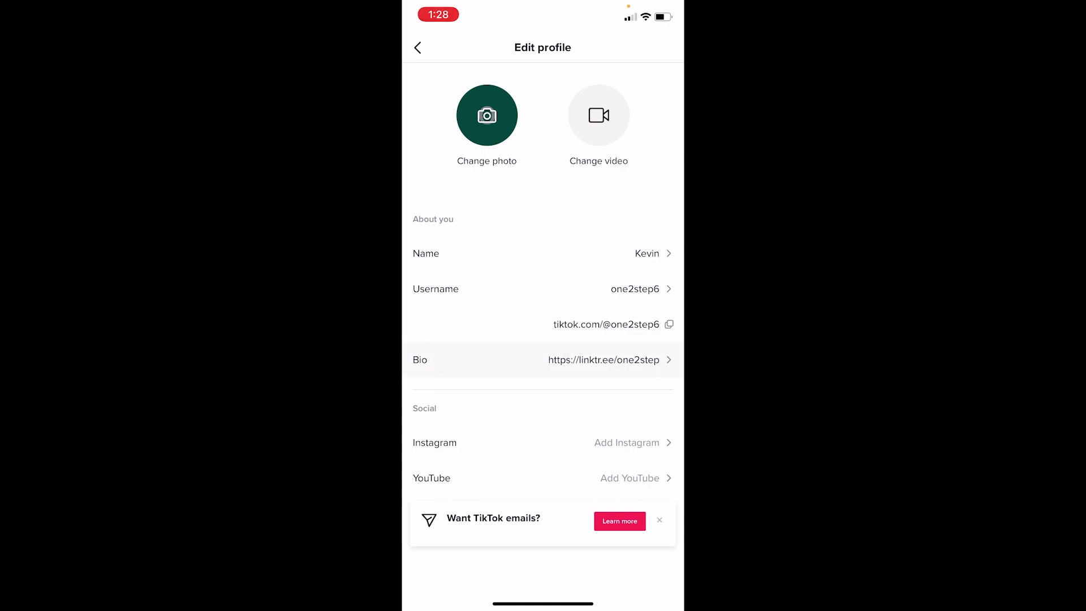
left_click(542, 359)
key("BackSpace")
key("BackSpace")
key("BackSpace")
key("BackSpace")
key("BackSpace")
key("BackSpace")
key("BackSpace")
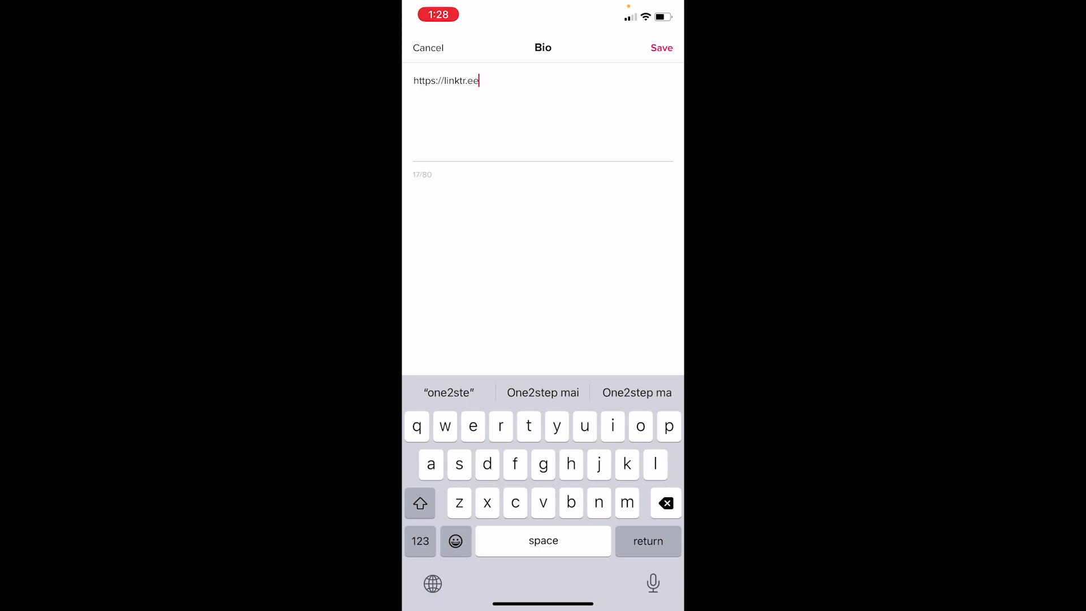
key("BackSpace")
key("BackSpace")
key("BackSpace")
key("BackSpace")
key("BackSpace")
key("BackSpace")
key("BackSpace")
key("BackSpace")
key("BackSpace")
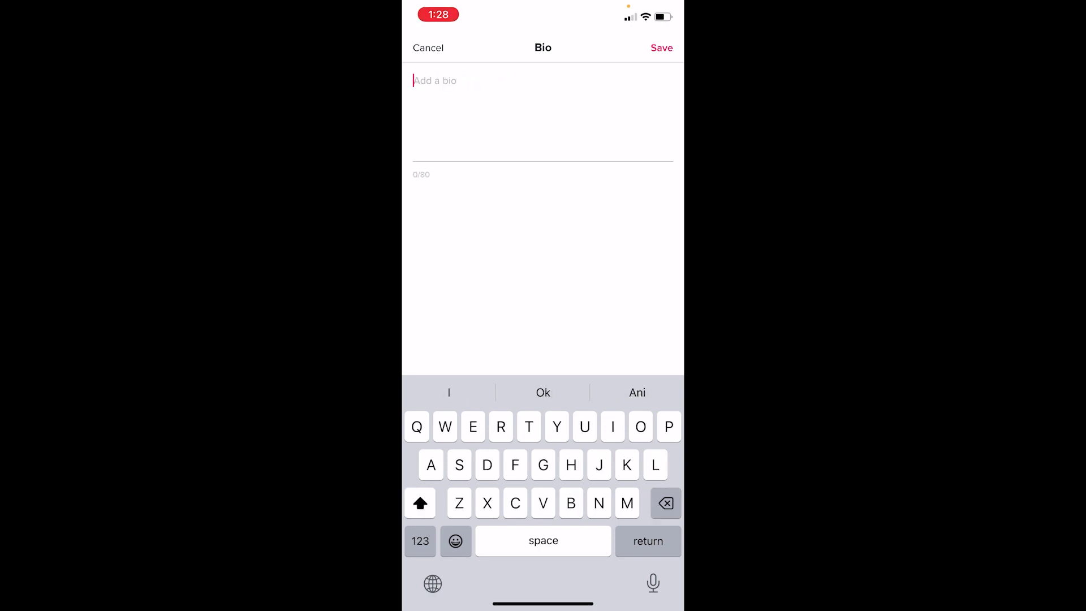
left_click(434, 80)
left_click(439, 49)
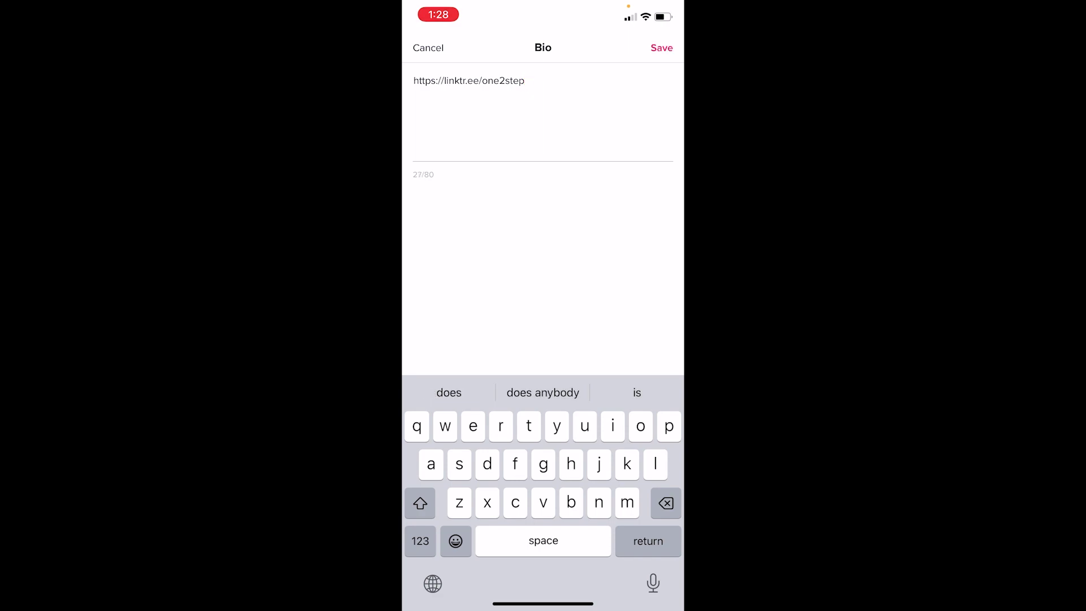
left_click(661, 47)
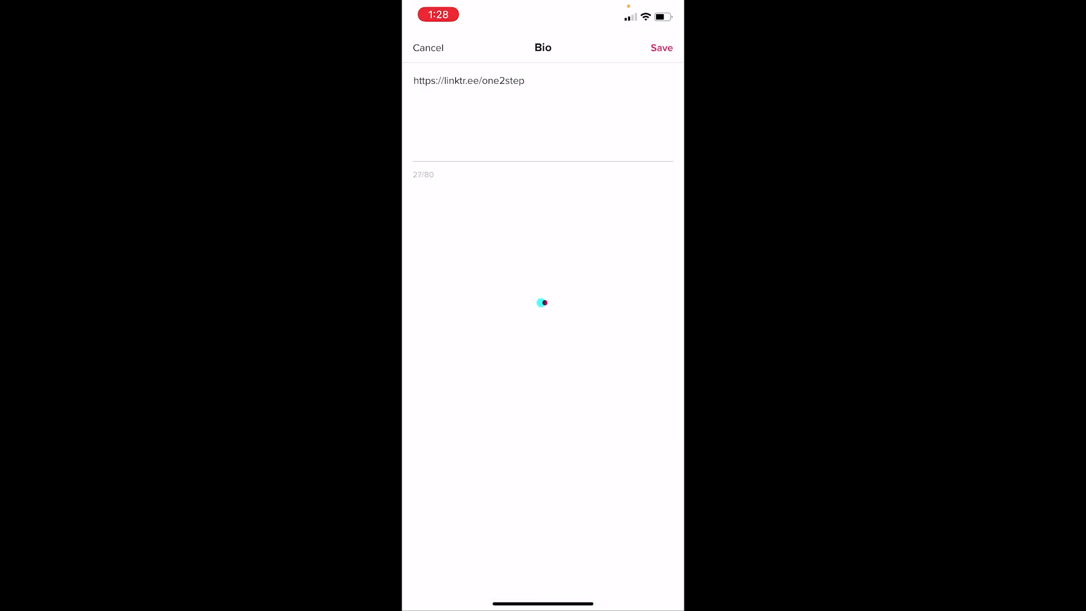
left_click(418, 48)
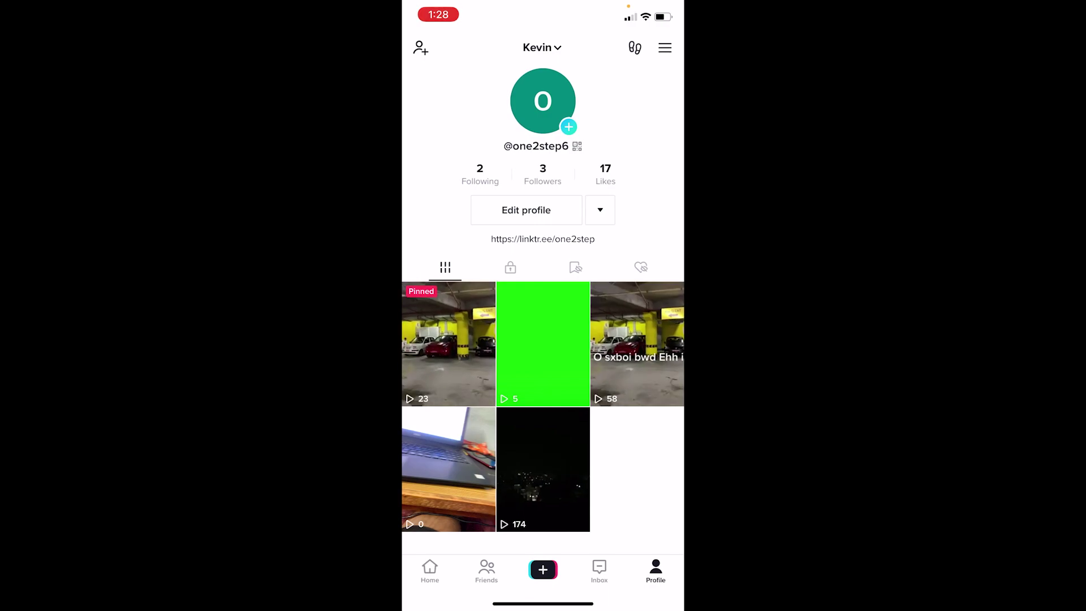